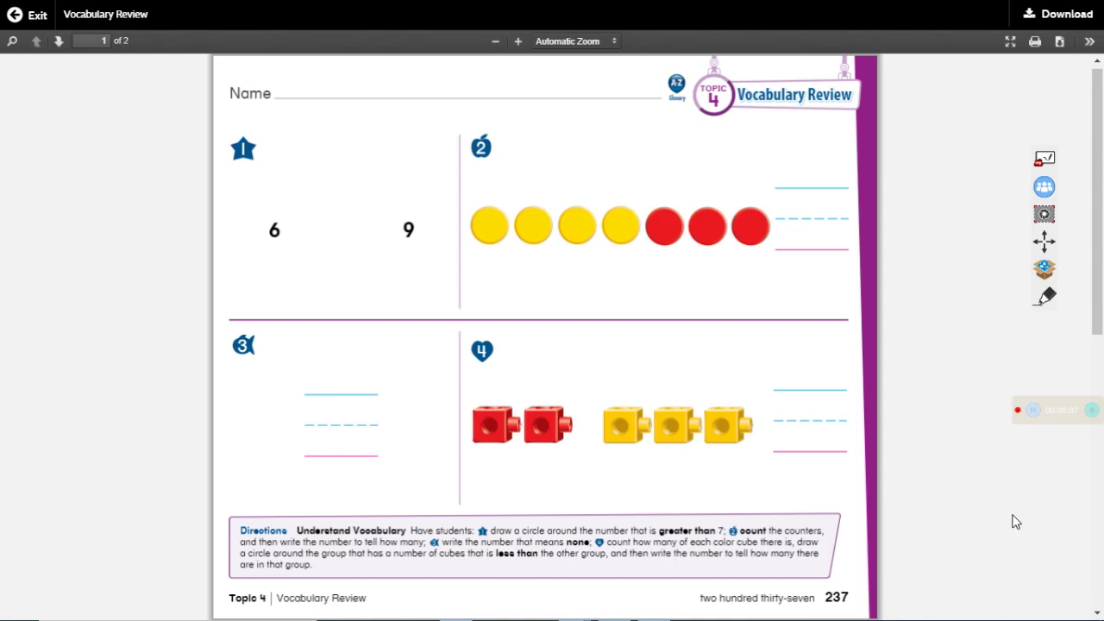
Expand the pen annotation tools beside the blank Topic 4 Vocabulary Review worksheet.
click(1045, 298)
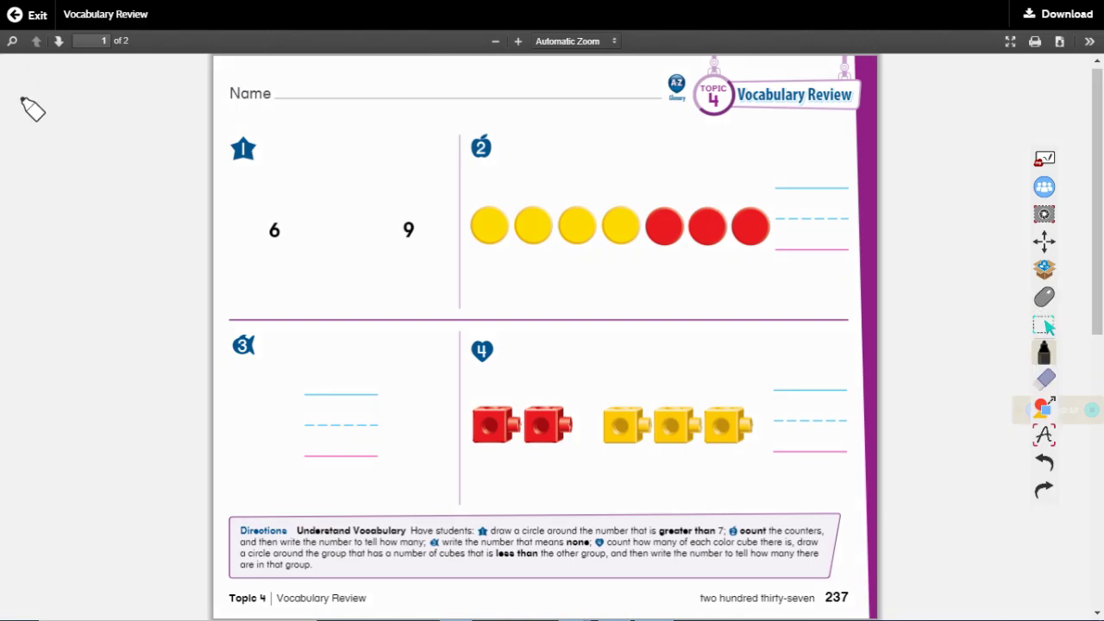
Underline star 1, write 7 beside it, circle the 9, and write 1234 on the Name line.
drag(231, 163, 257, 163)
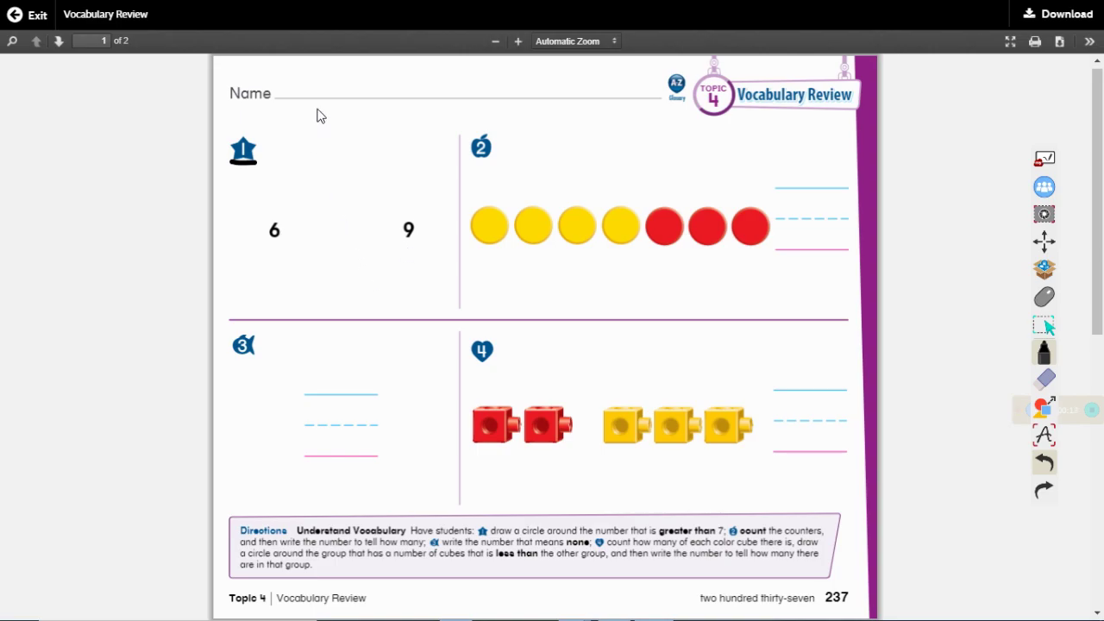
mouse_move(272, 125)
mouse_down()
mouse_move(303, 126)
mouse_move(285, 153)
mouse_up()
mouse_move(391, 221)
mouse_down()
mouse_move(411, 256)
mouse_move(431, 226)
mouse_move(395, 218)
mouse_move(393, 233)
mouse_up()
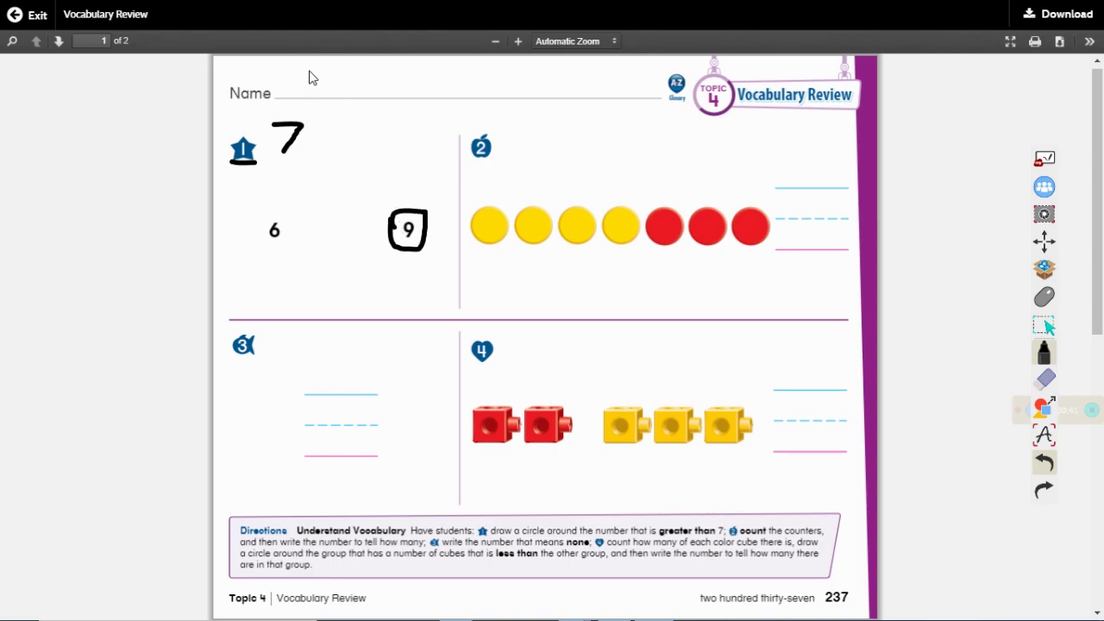
mouse_move(308, 70)
mouse_down()
mouse_move(309, 106)
mouse_move(350, 92)
mouse_move(347, 112)
mouse_move(416, 84)
mouse_move(414, 100)
mouse_up()
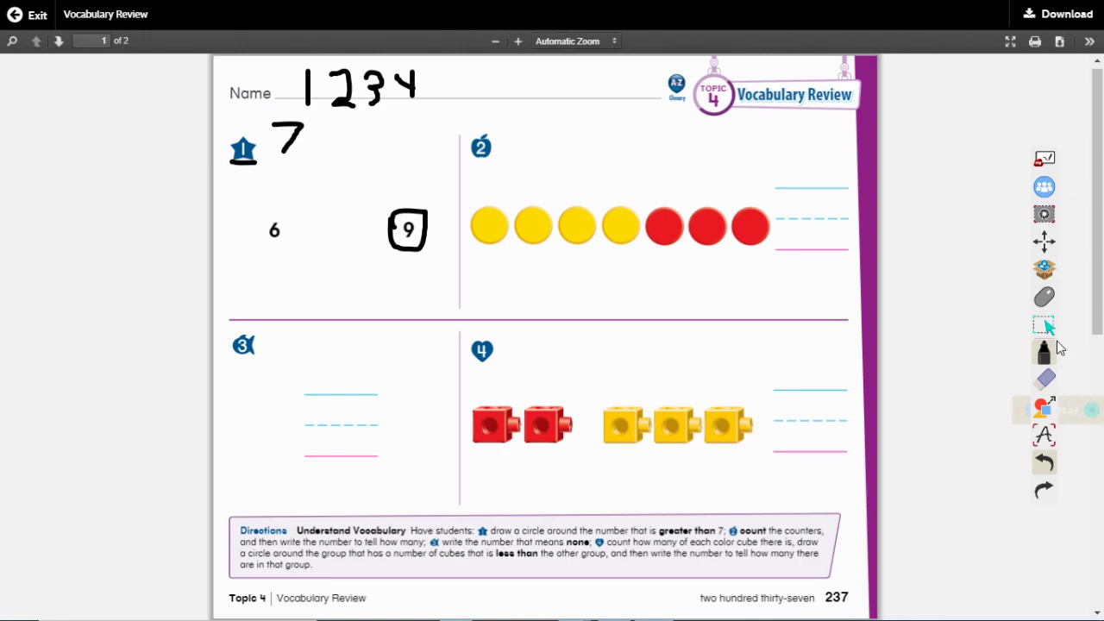
click(1046, 295)
Handwrite a large 7 on problem 2's answer lines as the counter count.
drag(1067, 410, 1067, 517)
click(1046, 296)
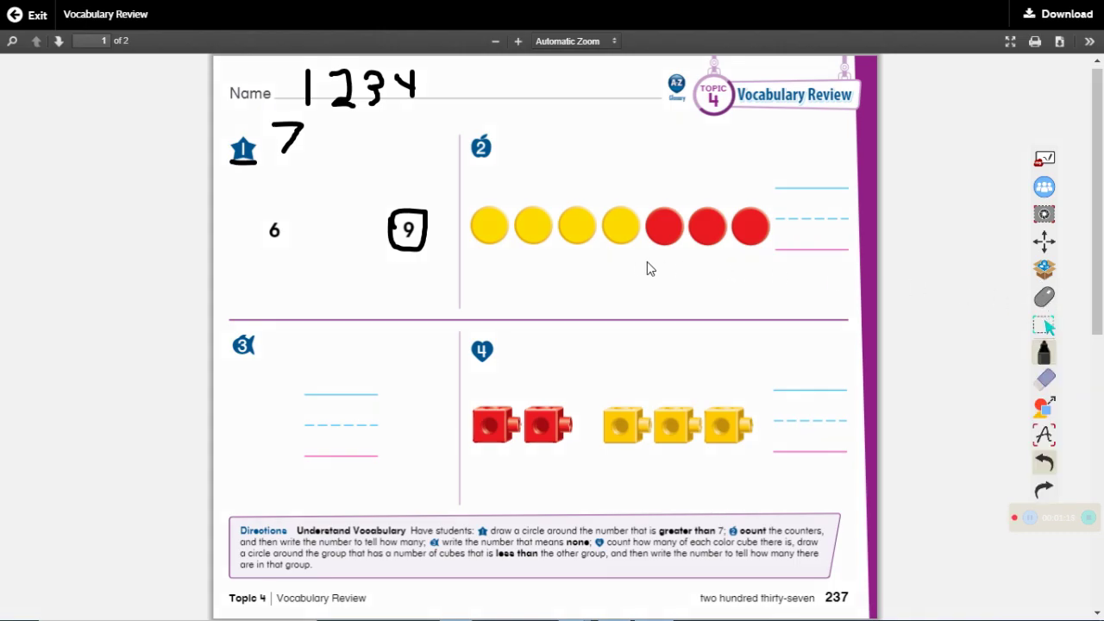
click(1045, 297)
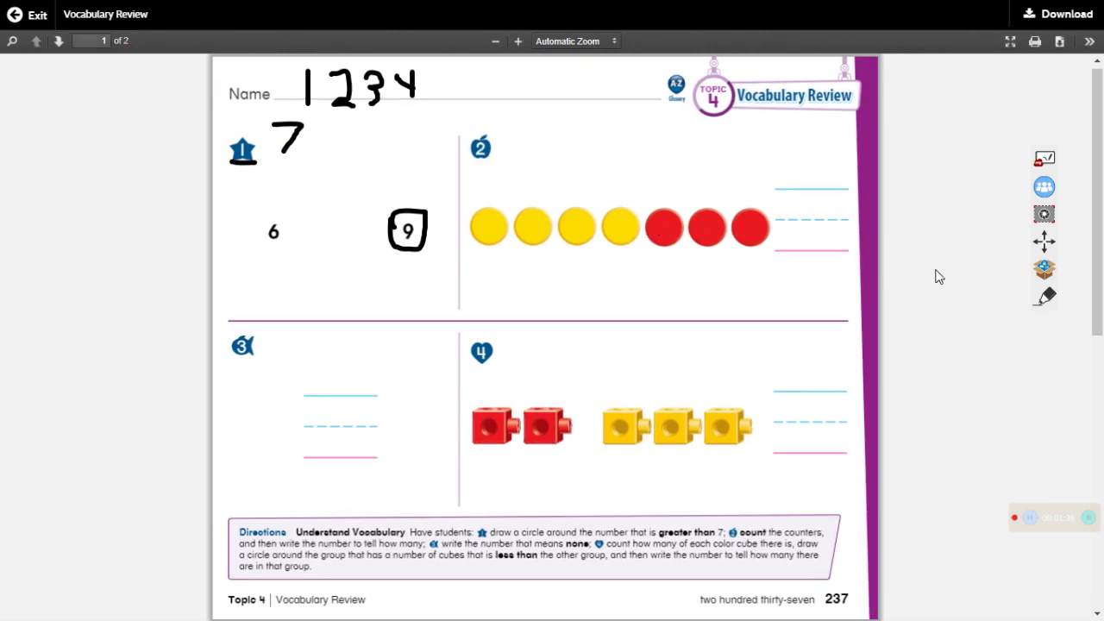
click(1045, 295)
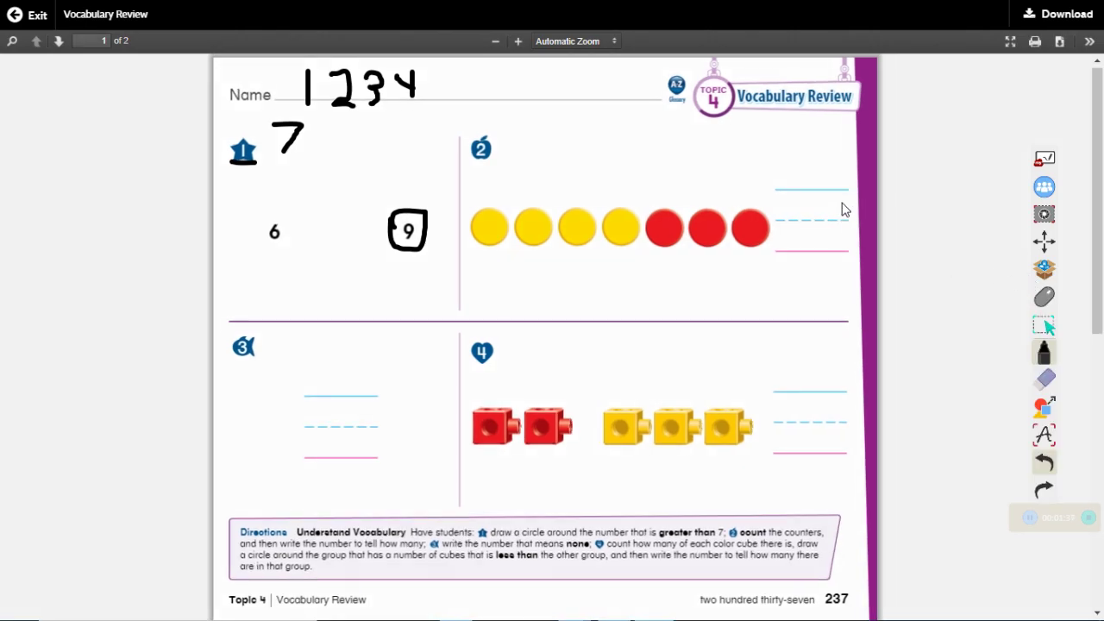
click(786, 190)
mouse_move(786, 190)
mouse_down()
mouse_move(828, 190)
mouse_move(809, 257)
mouse_up()
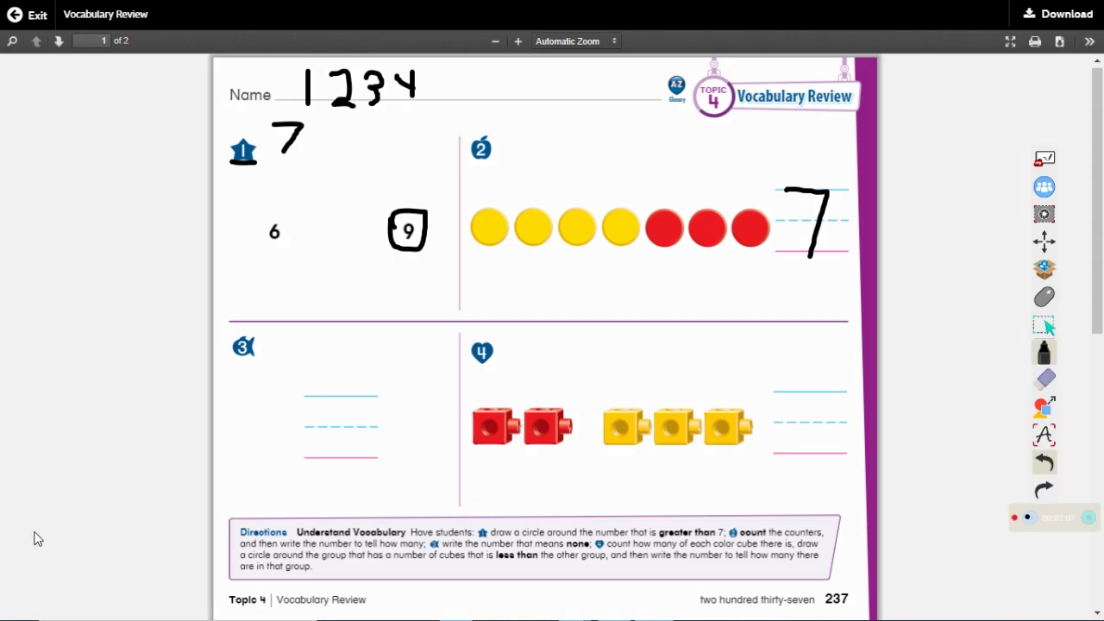
Draw a 0 on the writing lines in box 3.
mouse_move(326, 399)
mouse_down()
mouse_move(345, 399)
mouse_move(358, 447)
mouse_move(337, 458)
mouse_move(333, 405)
mouse_move(343, 402)
mouse_up()
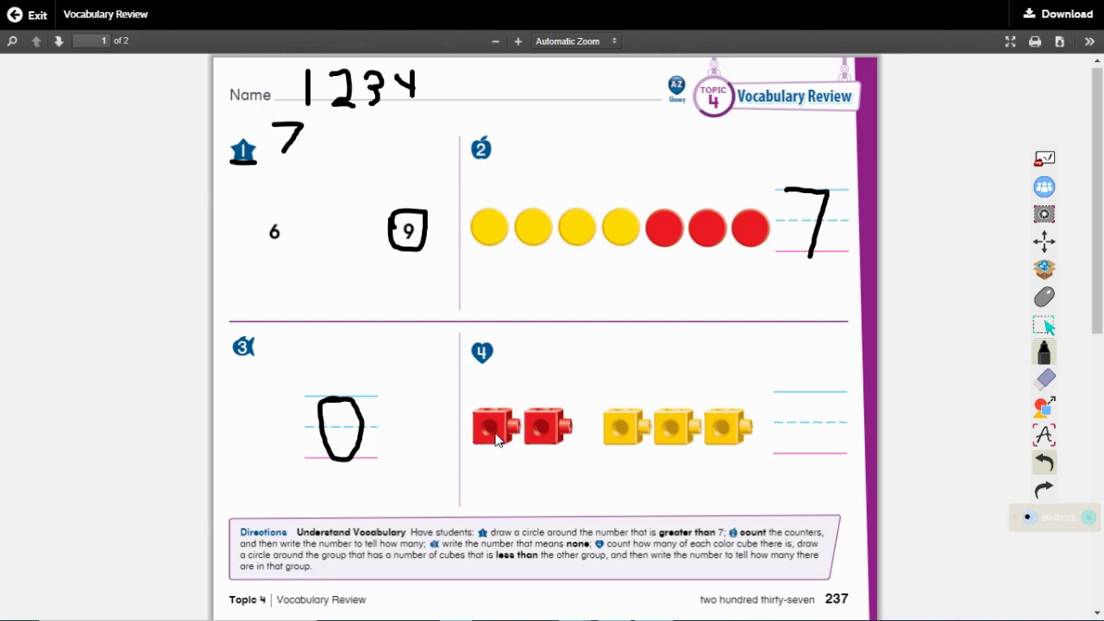
Label the red and yellow cube groups 2 and 3, circle the red pair, and write 2.
mouse_move(511, 460)
mouse_down()
mouse_move(520, 458)
mouse_move(523, 488)
mouse_move(539, 487)
mouse_up()
mouse_move(666, 463)
mouse_down()
mouse_move(657, 479)
mouse_move(676, 489)
mouse_move(651, 494)
mouse_up()
mouse_move(587, 447)
mouse_down()
mouse_move(483, 371)
mouse_move(460, 455)
mouse_move(503, 510)
mouse_move(561, 491)
mouse_move(584, 448)
mouse_up()
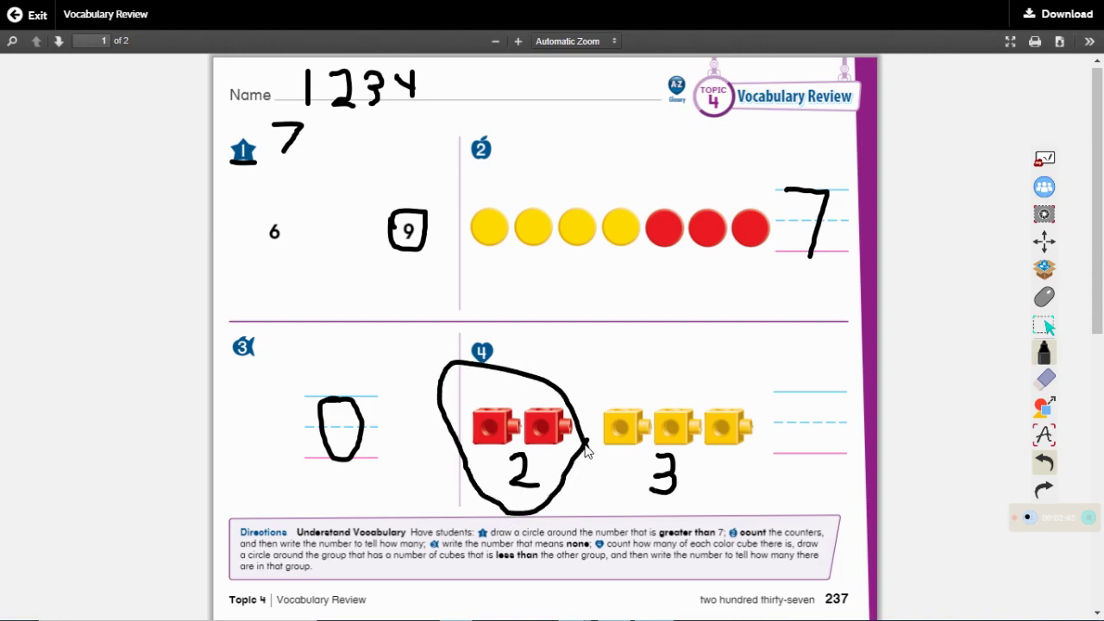
mouse_move(792, 394)
mouse_down()
mouse_move(813, 393)
mouse_move(820, 419)
mouse_move(791, 457)
mouse_move(828, 454)
mouse_up()
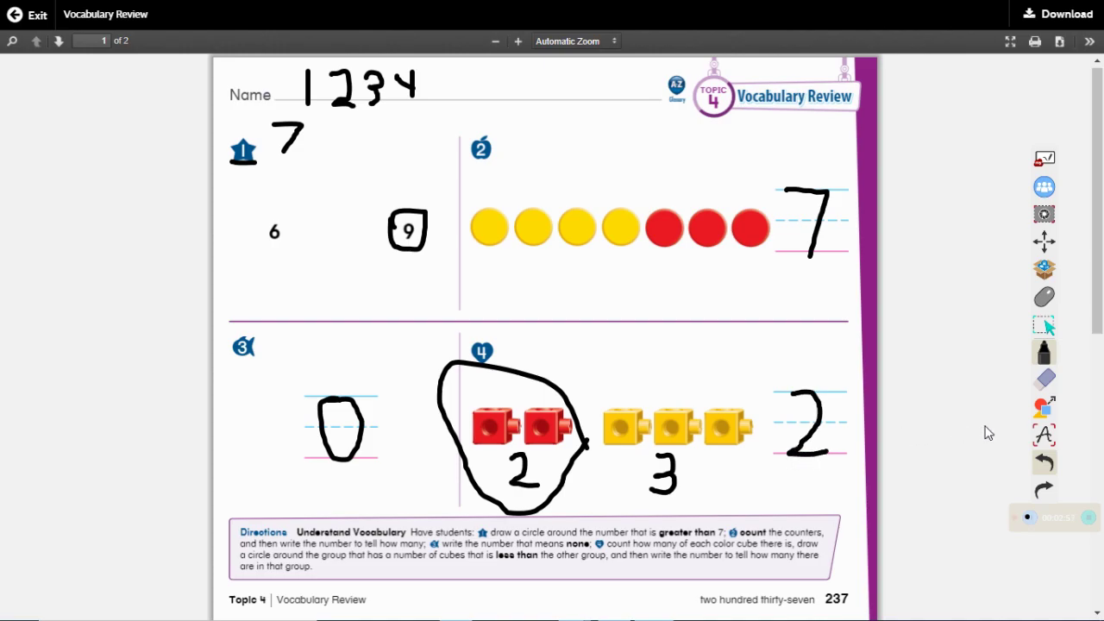
Collapse the drawing tools and scroll down to page 2 of the worksheet.
click(1043, 379)
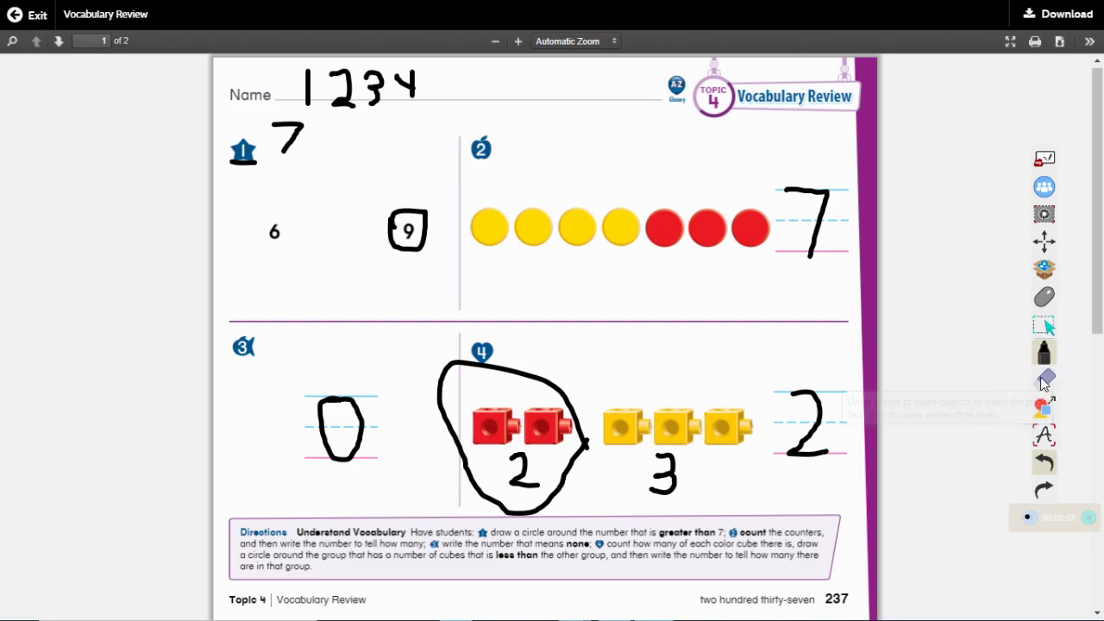
click(1047, 296)
scroll(1032, 531, down, 10)
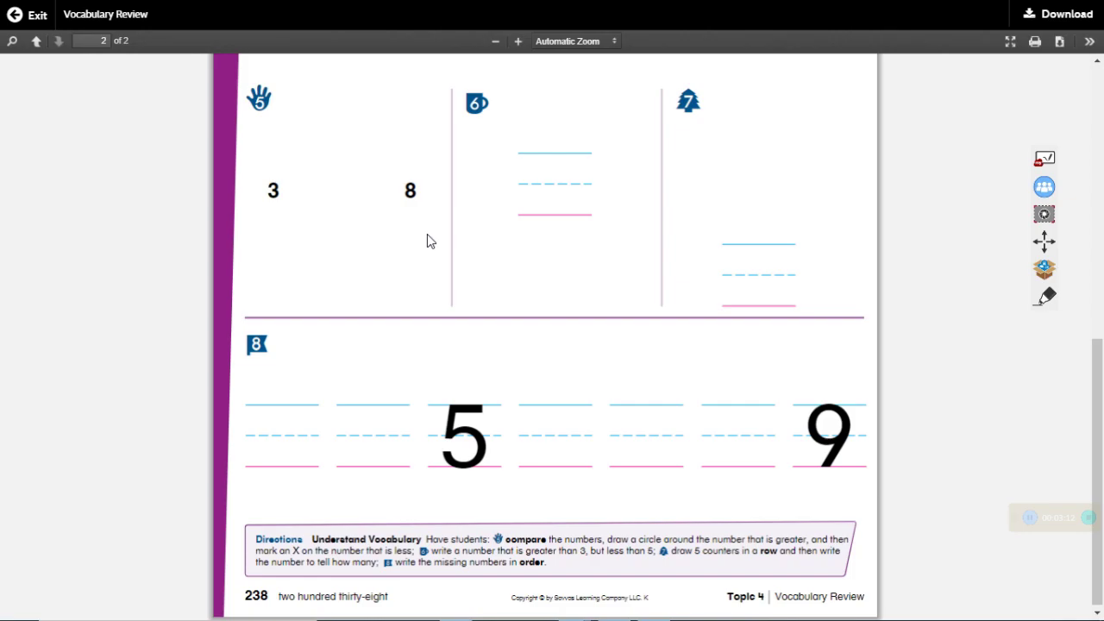
Circle the 8 and draw an X over the 3 in problem 5.
click(1046, 298)
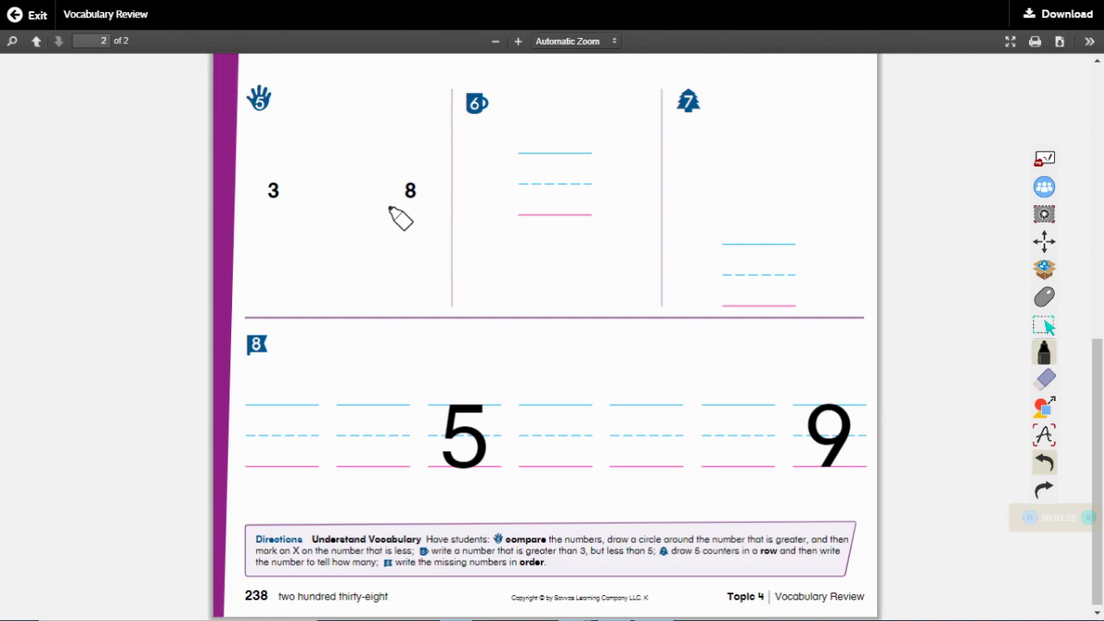
mouse_move(385, 207)
mouse_down()
mouse_move(442, 213)
mouse_move(438, 168)
mouse_move(389, 172)
mouse_move(385, 205)
mouse_up()
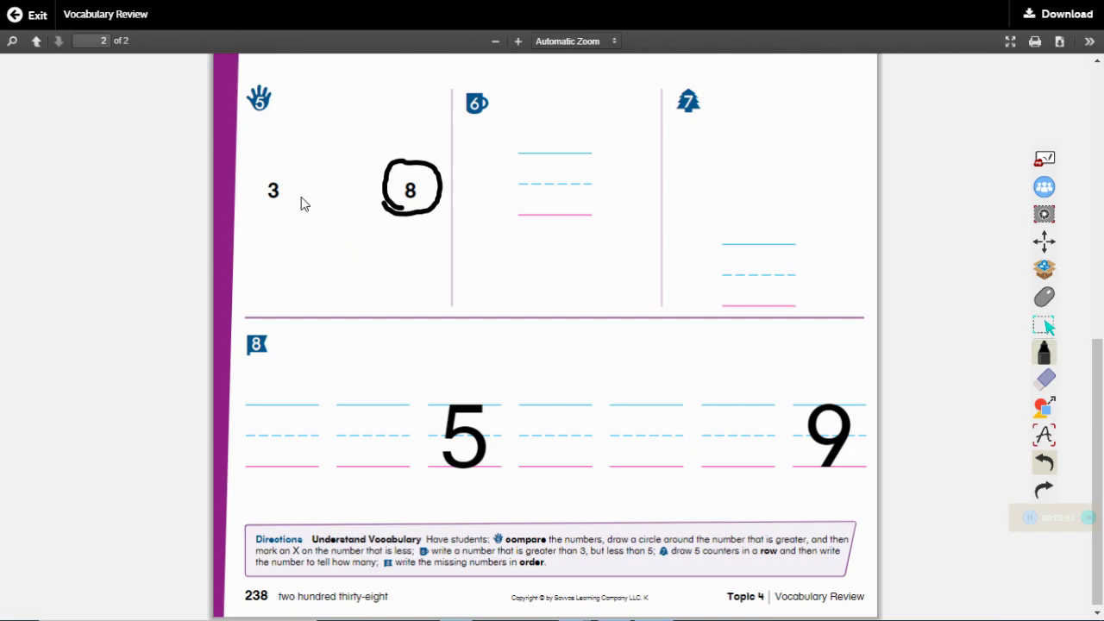
mouse_move(262, 170)
mouse_down()
mouse_move(280, 202)
mouse_move(280, 188)
mouse_move(263, 200)
mouse_up()
Handwrite 4 on the writing lines in box 6.
mouse_move(537, 152)
mouse_down()
mouse_move(538, 190)
mouse_move(576, 185)
mouse_move(565, 167)
mouse_move(574, 222)
mouse_up()
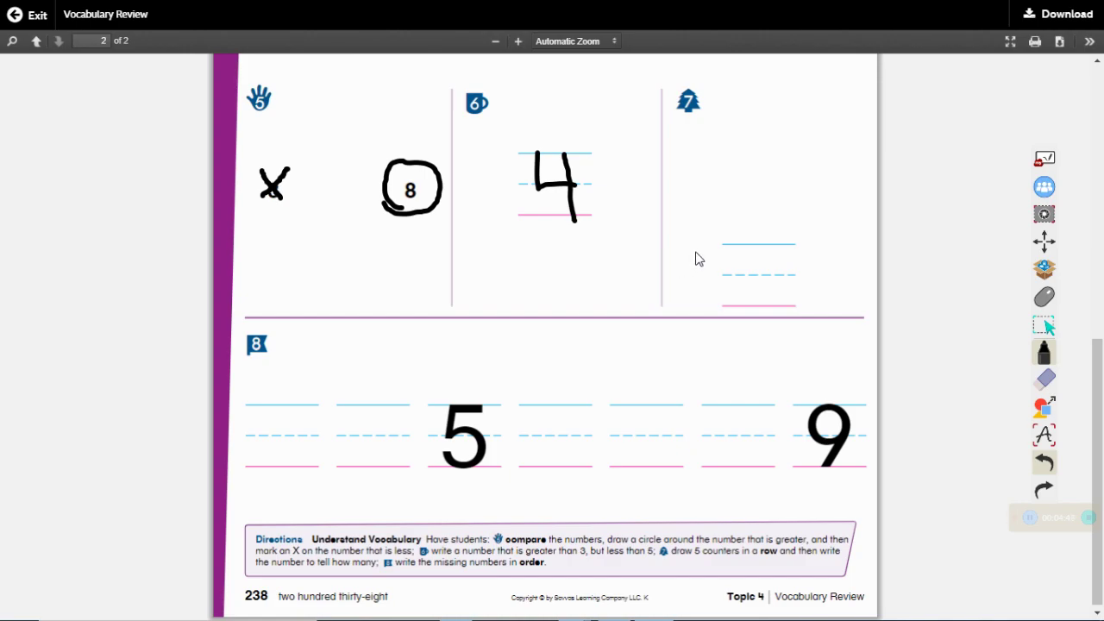
Switch to the wide Paint Brush and dab five counters in a row in problem 7.
click(1047, 358)
click(857, 402)
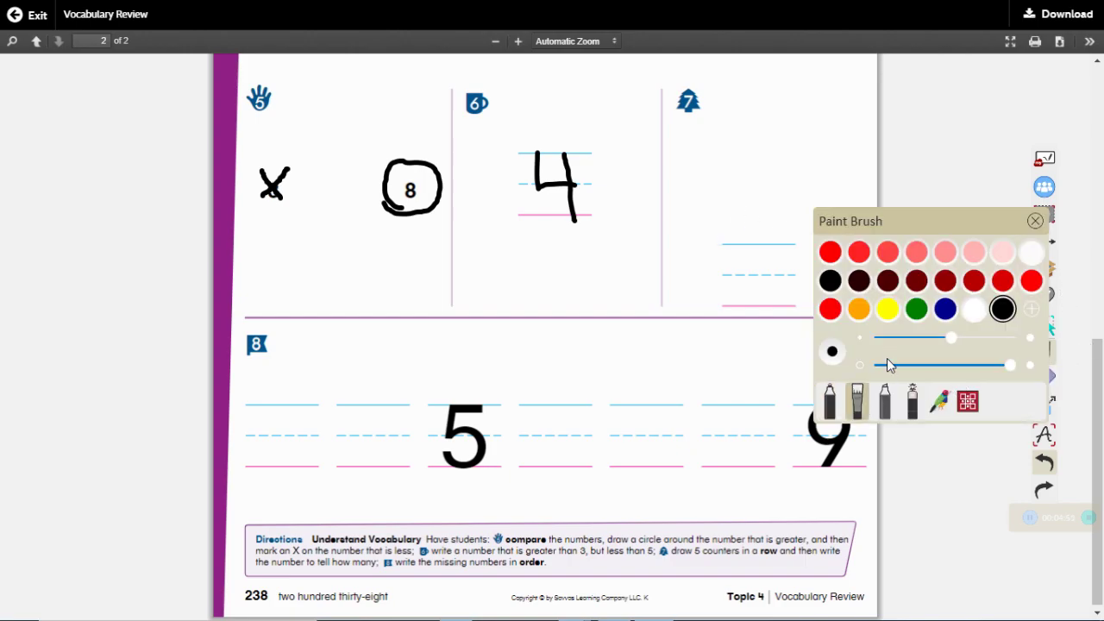
click(1034, 221)
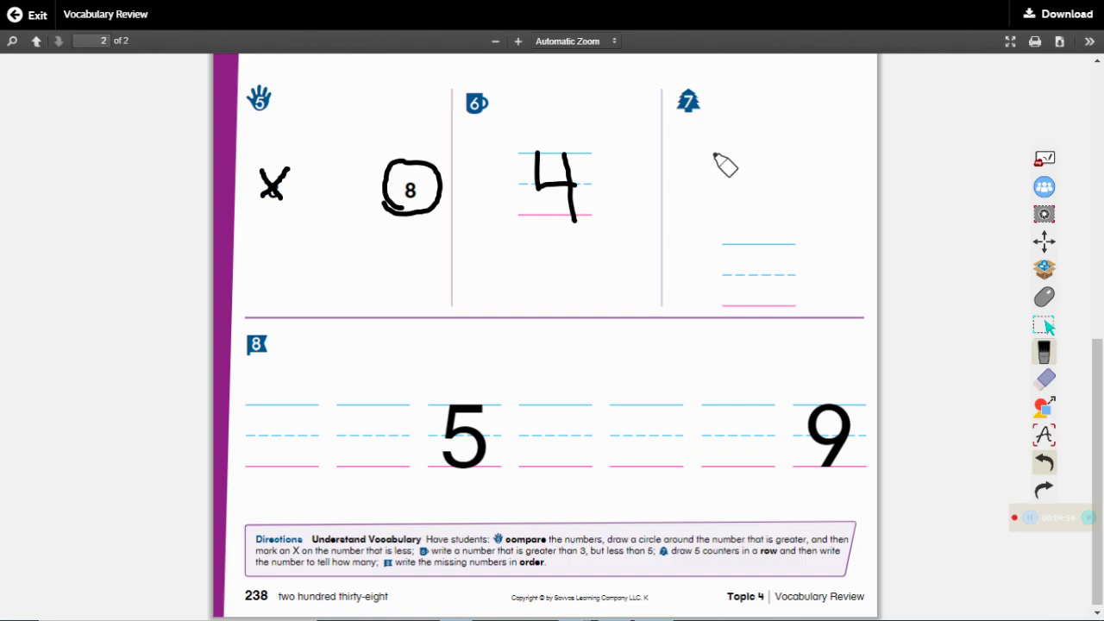
click(690, 153)
click(714, 164)
mouse_move(721, 171)
mouse_down()
mouse_move(733, 183)
mouse_move(791, 188)
mouse_move(820, 175)
mouse_up()
Switch back to a thinner Marker and write 5 below the counters.
click(1046, 354)
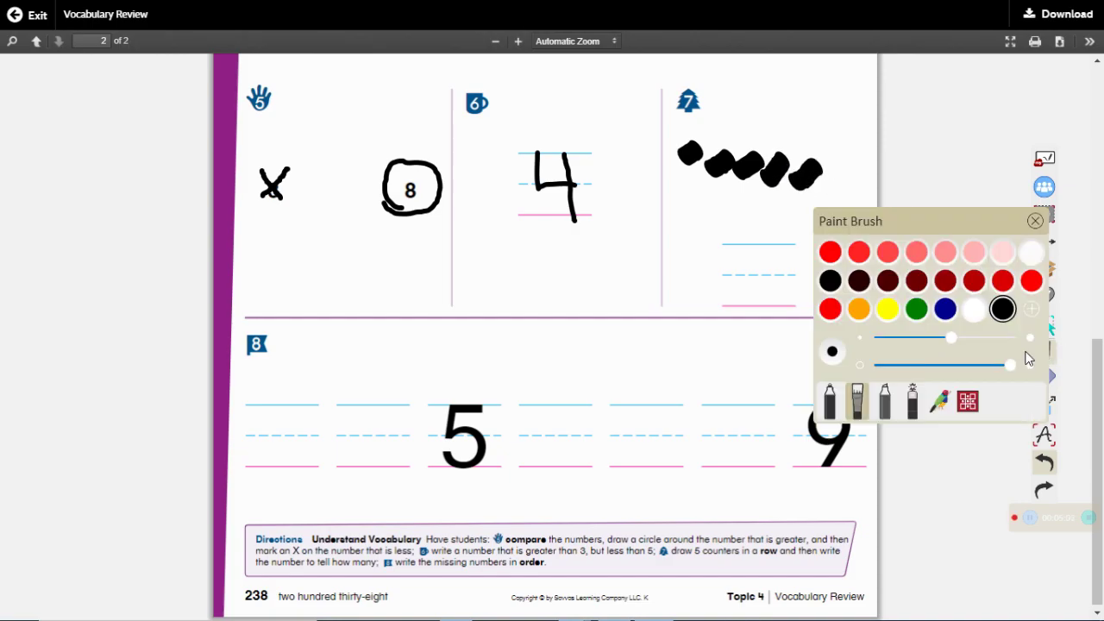
click(831, 400)
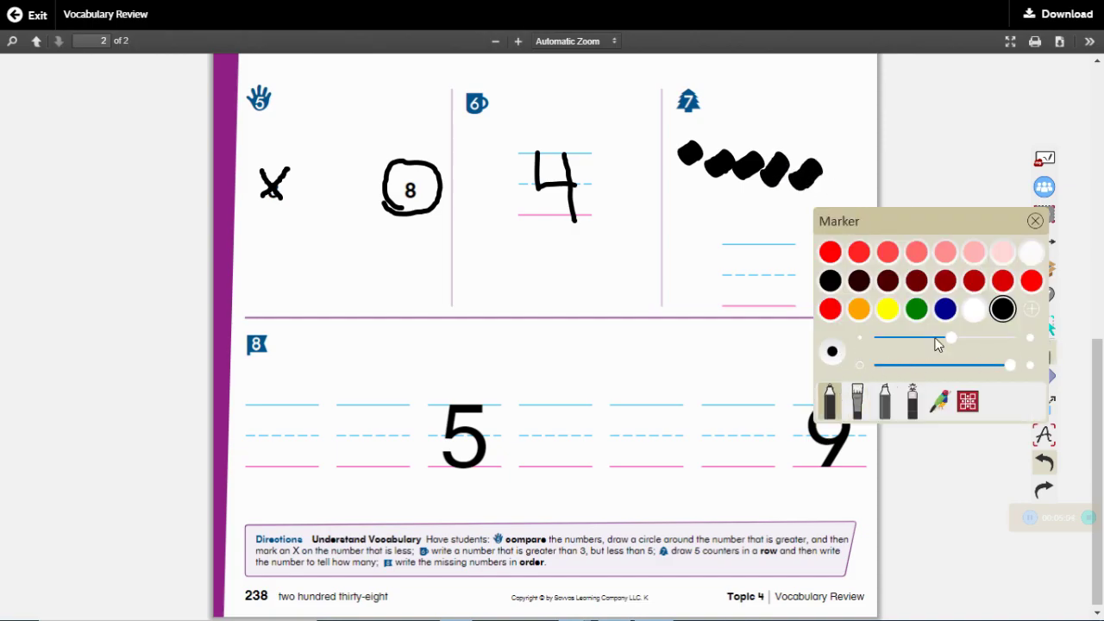
drag(953, 343, 899, 343)
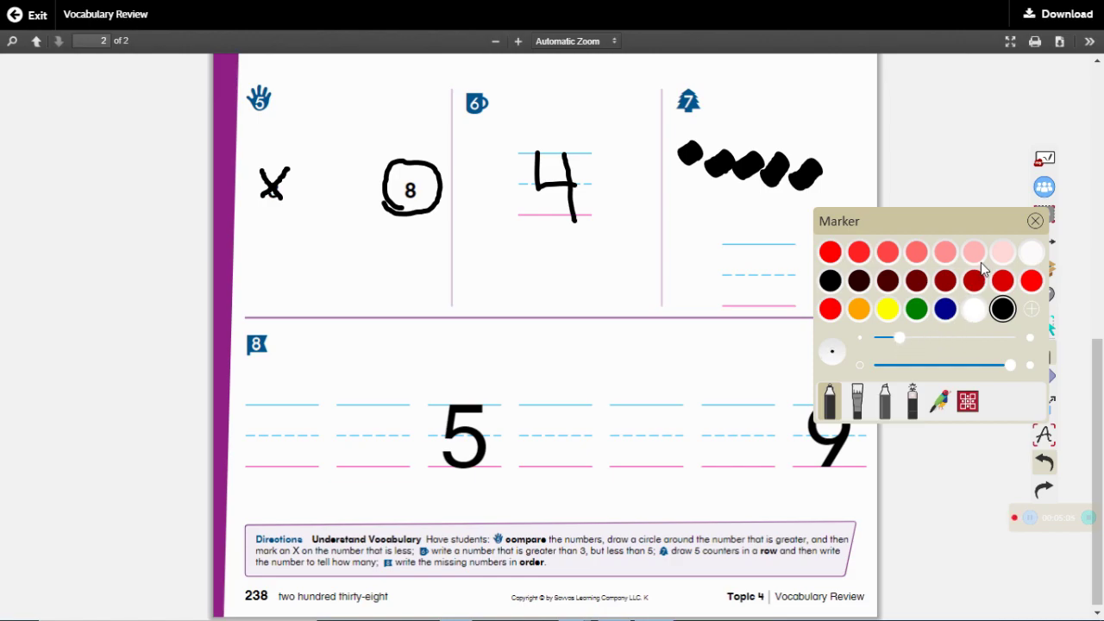
click(1033, 223)
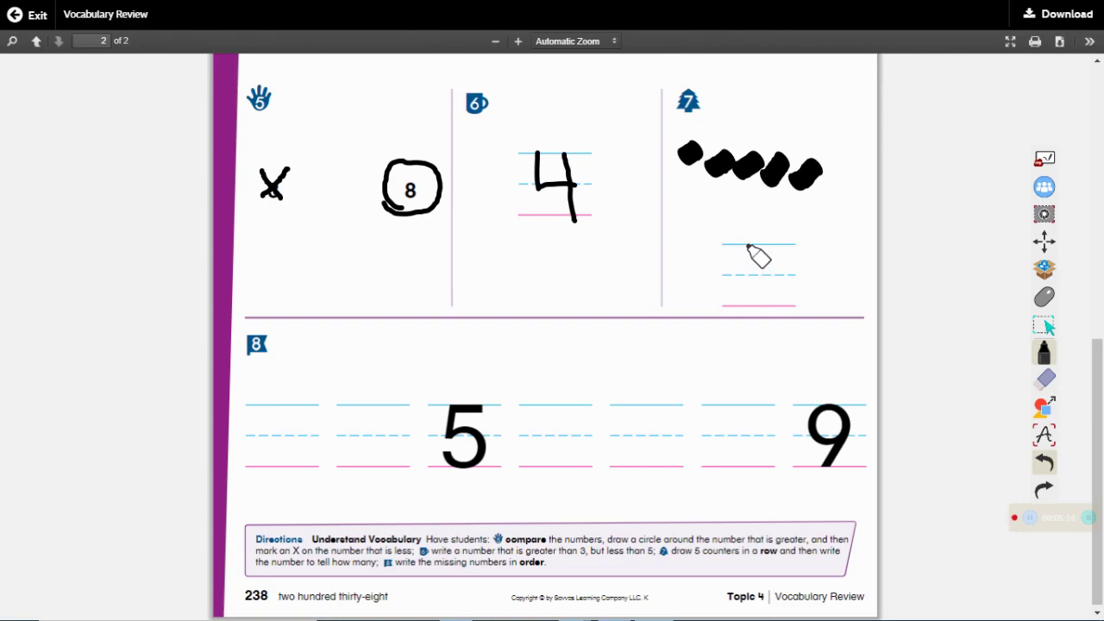
mouse_move(743, 246)
mouse_down()
mouse_move(743, 278)
mouse_move(753, 274)
mouse_move(768, 302)
mouse_move(745, 304)
mouse_up()
drag(742, 246, 790, 243)
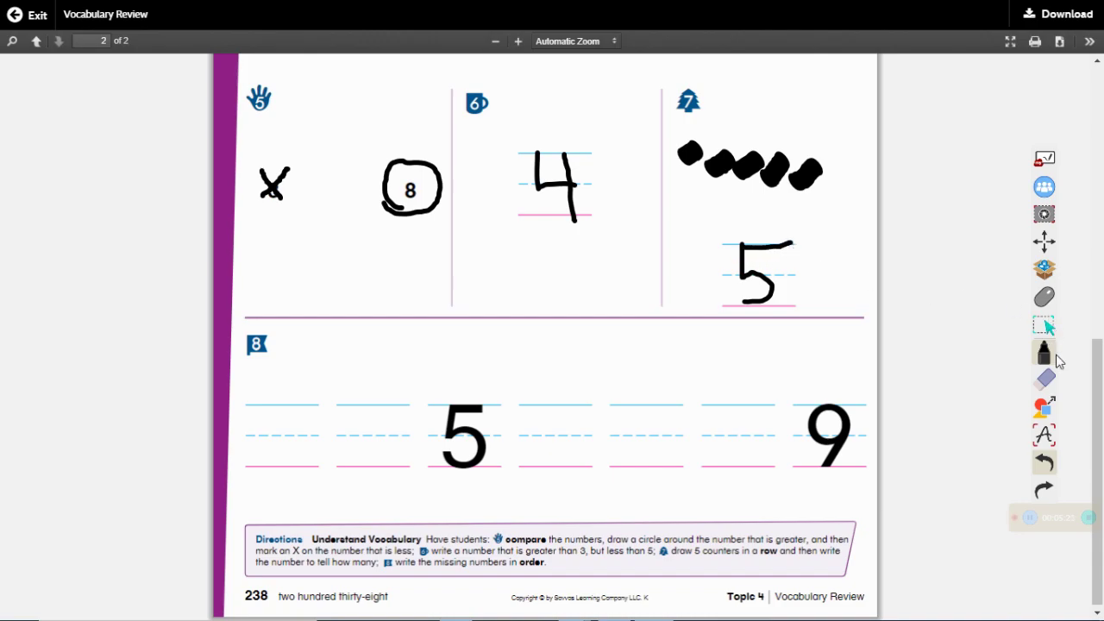
click(1045, 296)
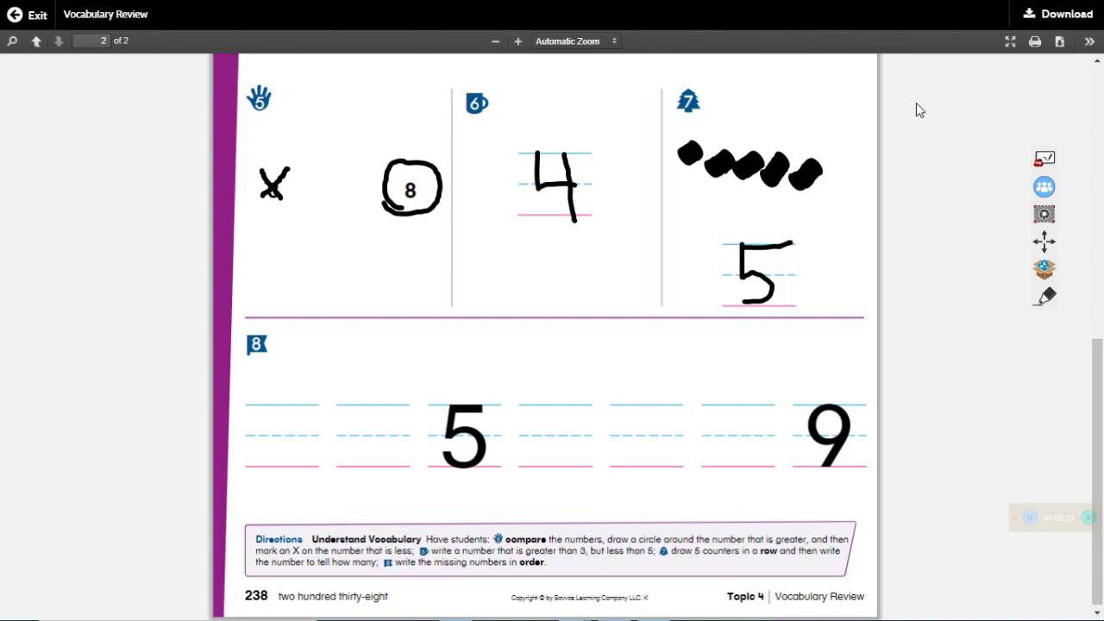
Handwrite 6, 7 and 8 after the printed 5 so problem 8 reads 5 6 7 8 9.
click(1048, 298)
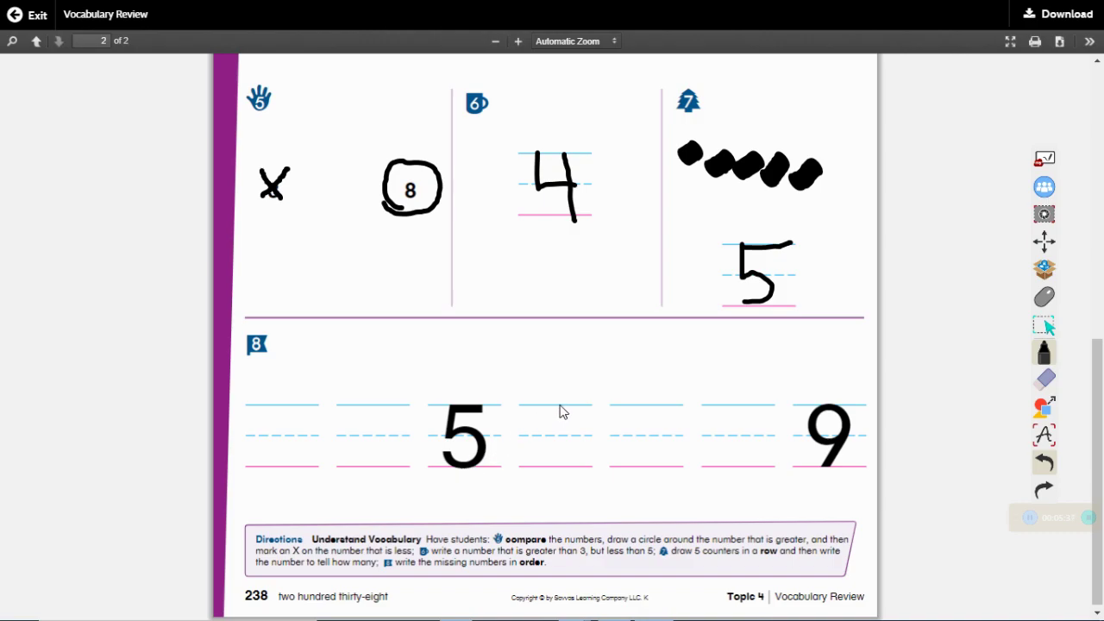
mouse_move(561, 403)
mouse_down()
mouse_move(537, 458)
mouse_move(561, 471)
mouse_move(560, 437)
mouse_move(542, 452)
mouse_up()
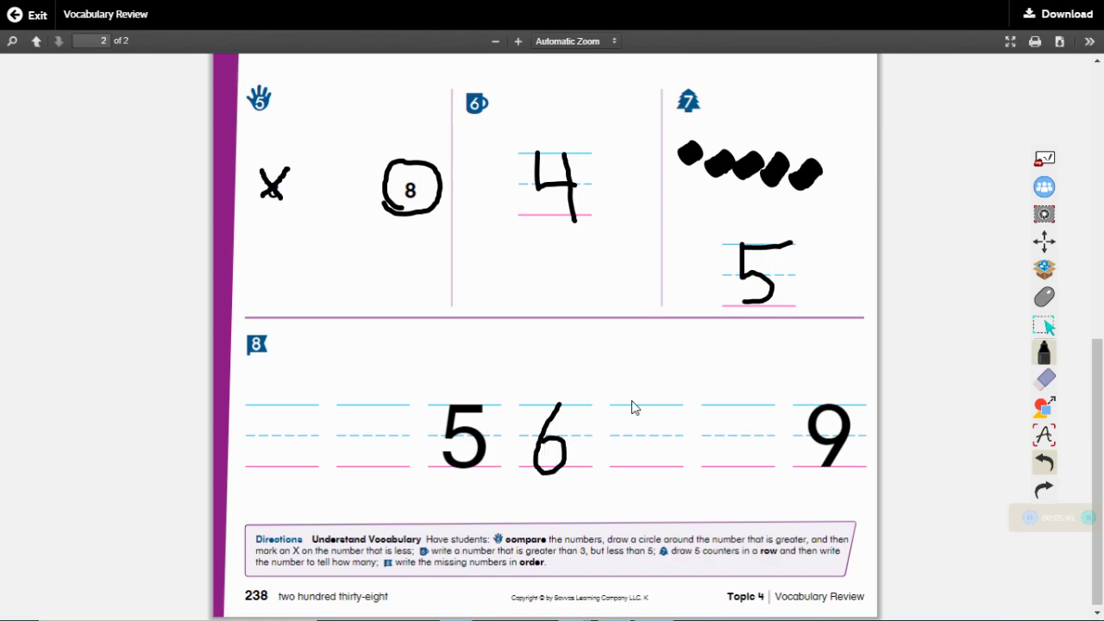
mouse_move(625, 403)
mouse_down()
mouse_move(673, 399)
mouse_move(658, 471)
mouse_up()
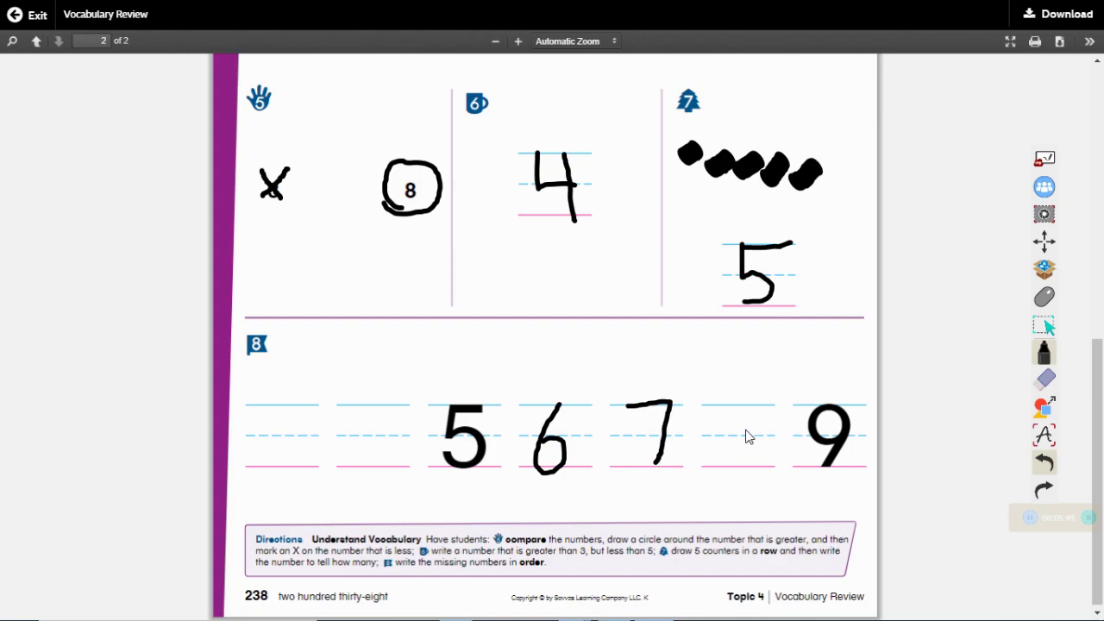
mouse_move(755, 414)
mouse_down()
mouse_move(730, 407)
mouse_move(759, 465)
mouse_move(730, 467)
mouse_move(758, 410)
mouse_up()
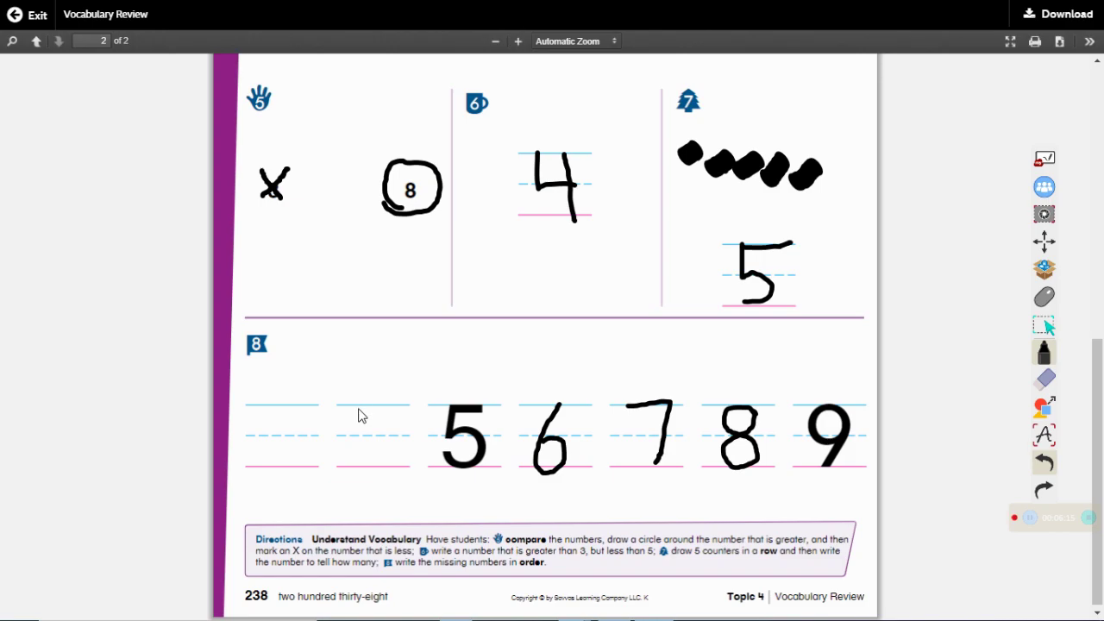
Write 4 in the second blank slot and 3 in the first, giving 3 through 9.
mouse_move(357, 407)
mouse_down()
mouse_move(357, 423)
mouse_move(399, 434)
mouse_move(379, 473)
mouse_up()
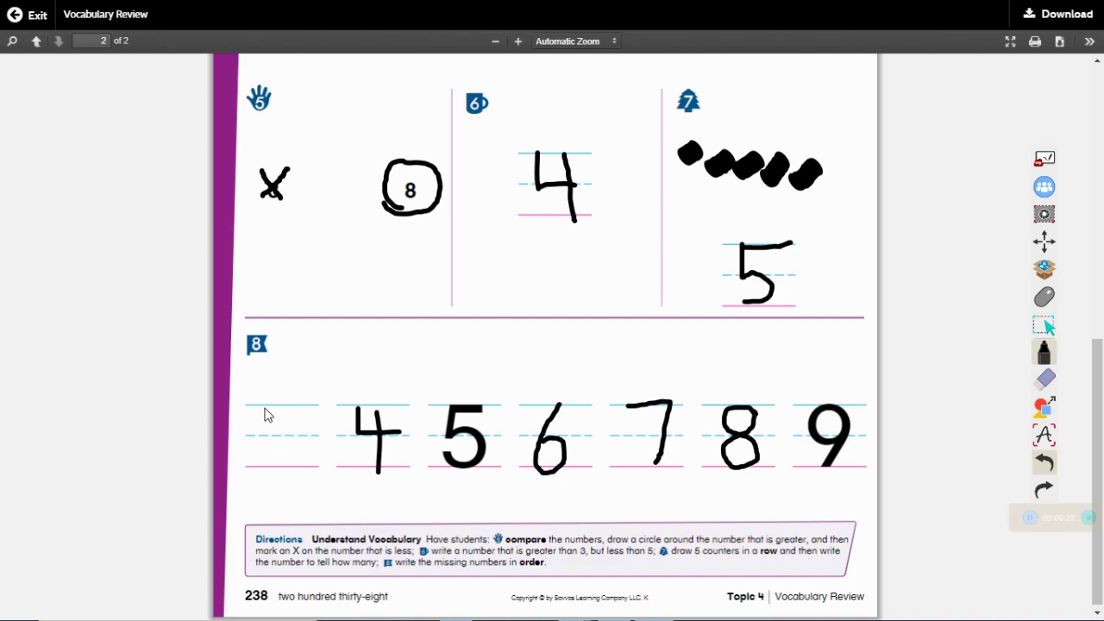
mouse_move(263, 417)
mouse_down()
mouse_move(276, 399)
mouse_move(291, 416)
mouse_move(288, 438)
mouse_move(267, 450)
mouse_move(288, 451)
mouse_move(280, 469)
mouse_move(260, 457)
mouse_up()
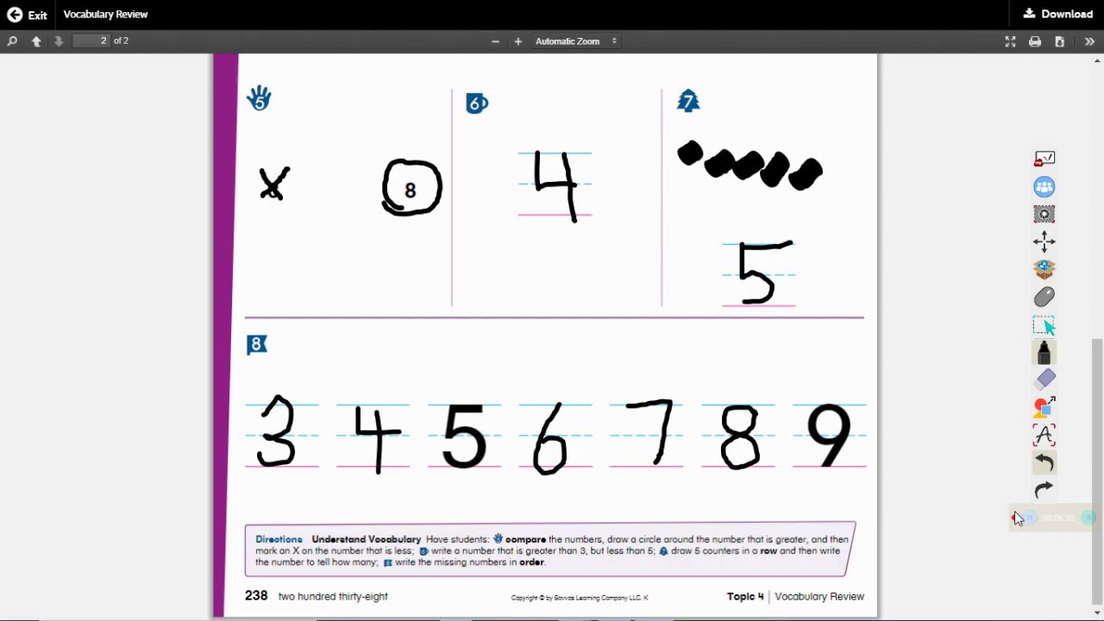